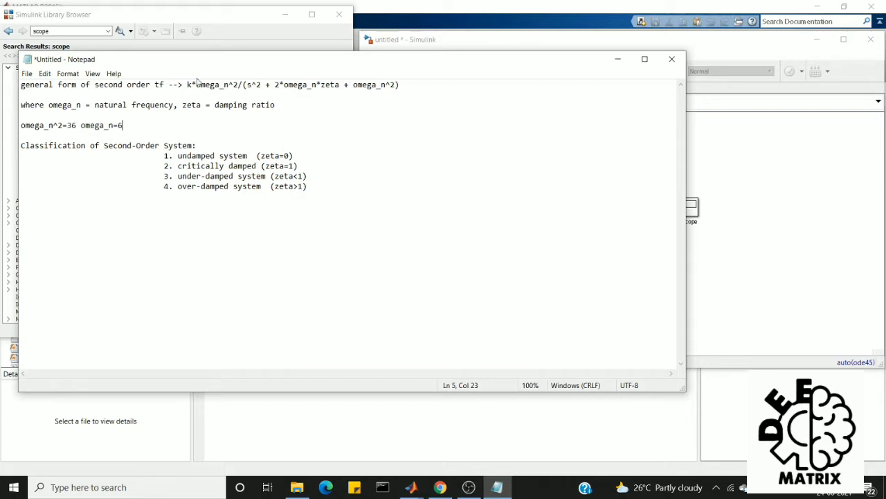
- Highlight the gain k, omega_n=6, the general transfer function formula and zeta=0 in the notes
drag(191, 85, 187, 85)
click(187, 84)
drag(126, 125, 81, 125)
click(81, 125)
drag(187, 85, 401, 84)
click(402, 85)
drag(289, 155, 261, 156)
click(262, 155)
- In the Transfer Fcn parameters, change the denominator's middle coefficient from 2 to 0
click(757, 179)
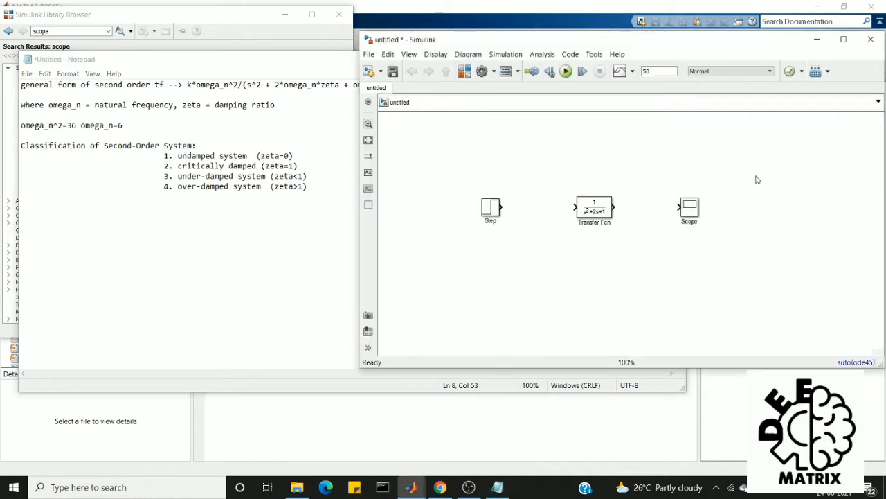
double_click(594, 208)
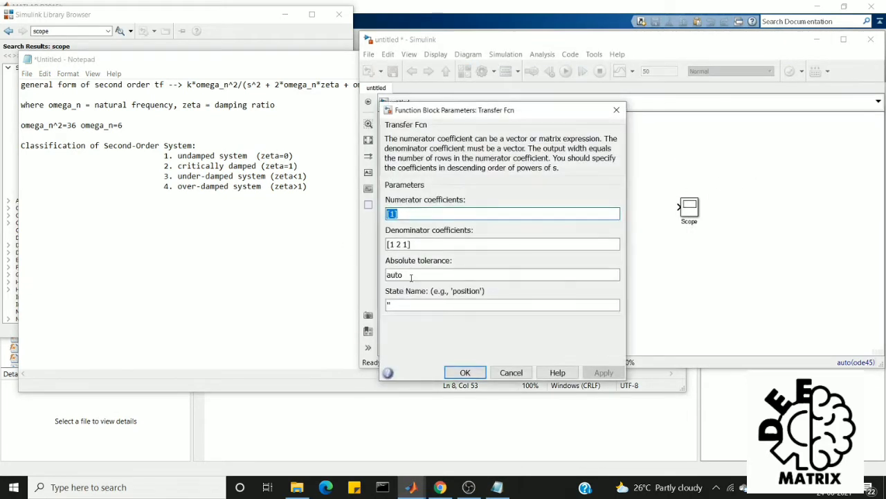
key(Tab)
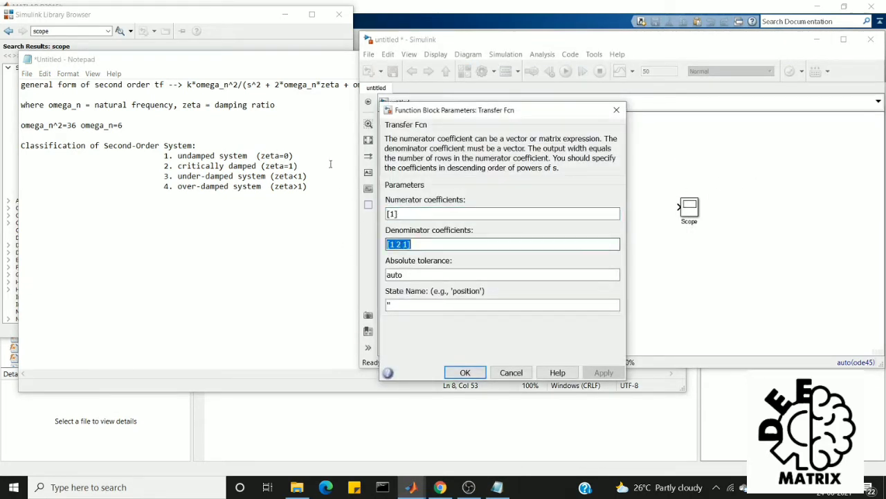
click(402, 244)
key(BackSpace)
text(0)
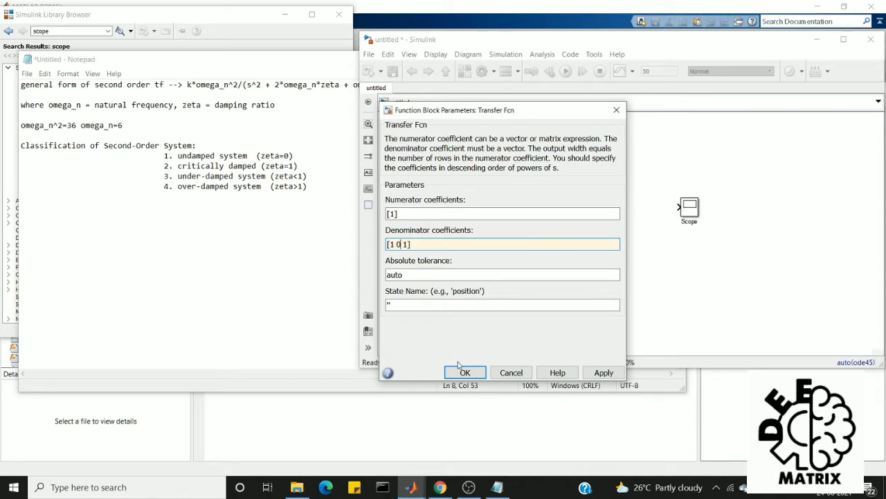
- Set the numerator to [36] and the denominator to [1 0 36], and apply
click(397, 213)
double_click(394, 213)
text([36])
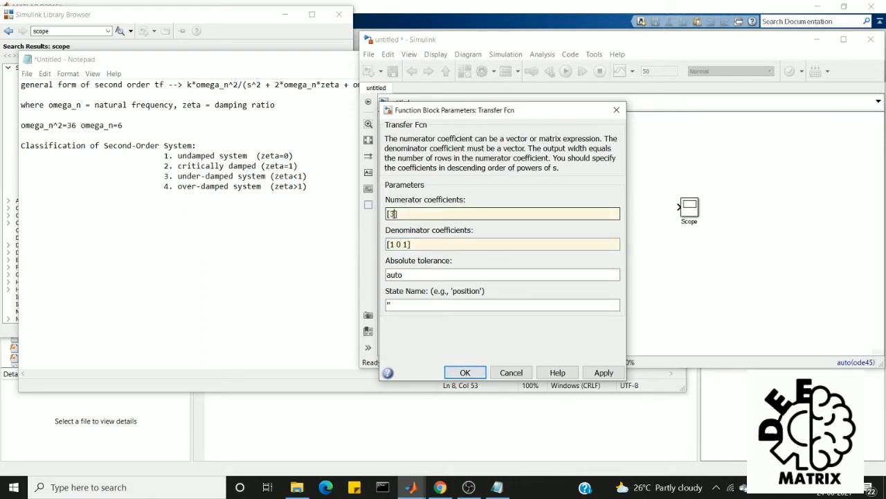
click(408, 244)
double_click(409, 244)
click(408, 244)
key(BackSpace)
text(36)
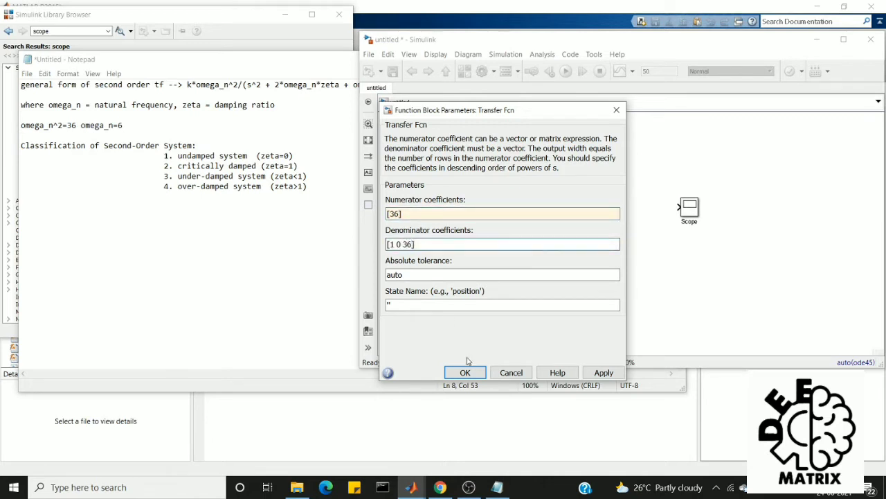
click(465, 372)
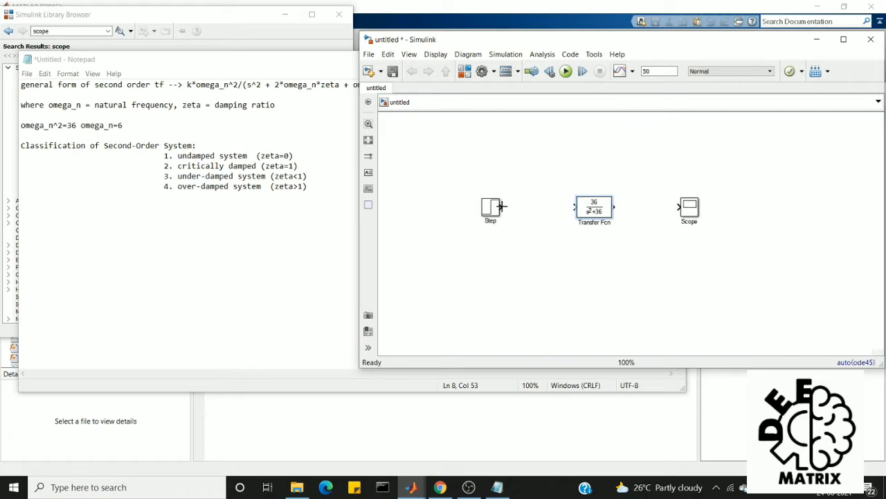
- Connect the Step output to the Transfer Fcn and start the simulation
drag(500, 206, 681, 206)
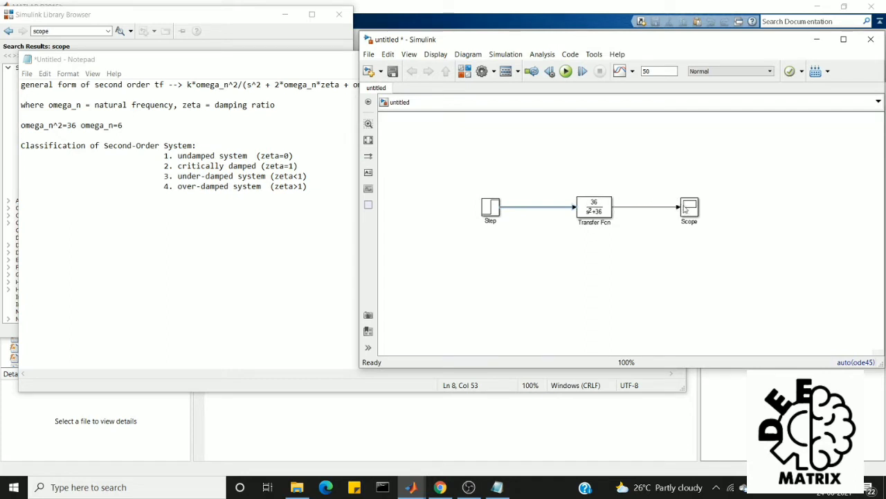
click(566, 70)
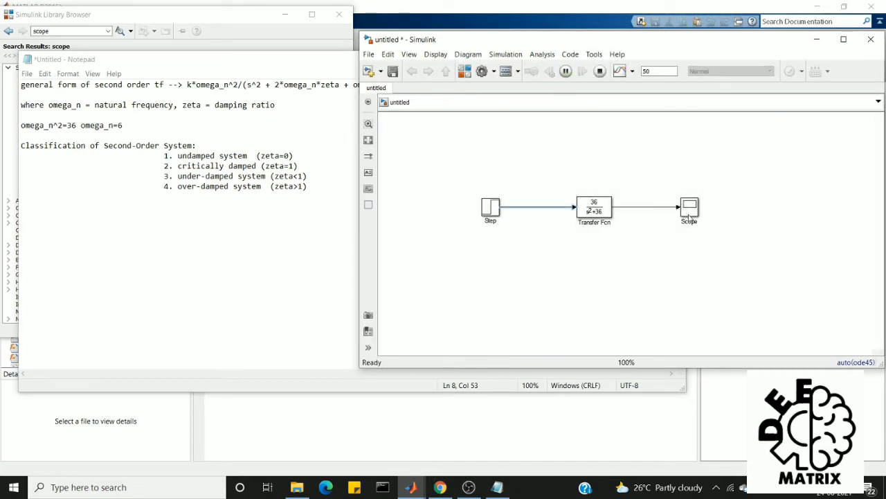
- View the 0–2 undamped oscillation in the Scope, rerun with stop time 10, then close the plot
double_click(689, 208)
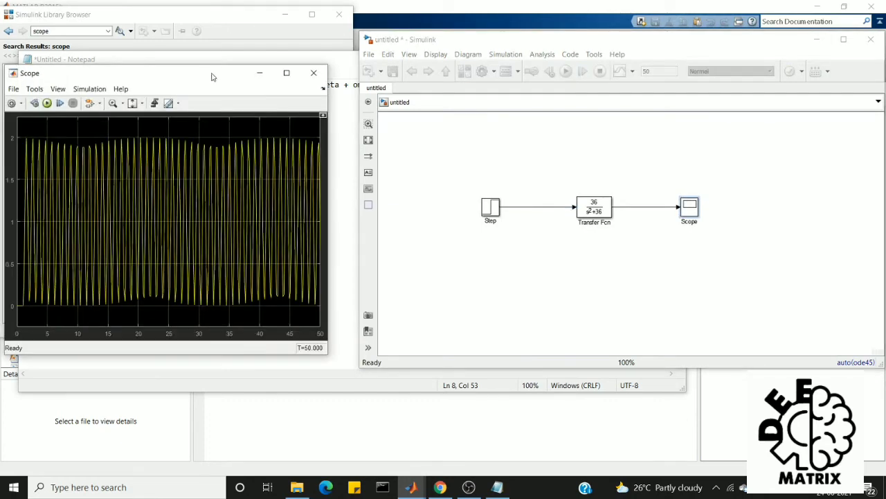
drag(218, 72, 232, 56)
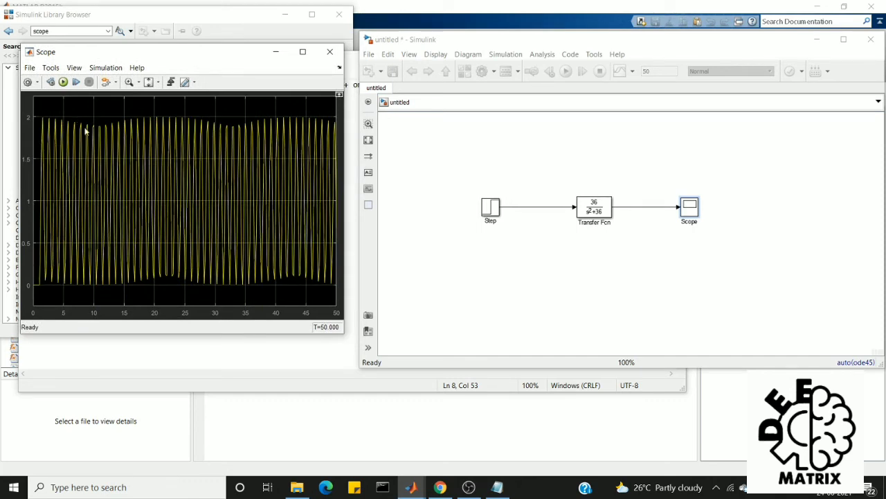
click(655, 120)
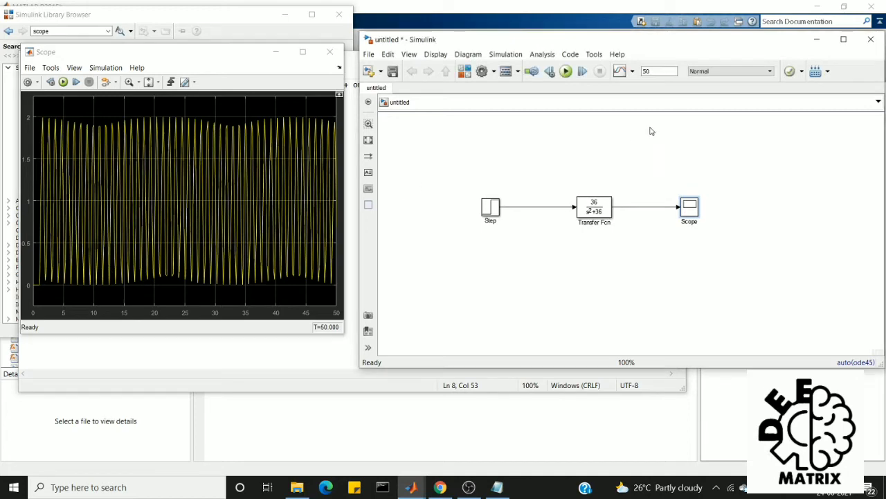
double_click(660, 70)
text(10)
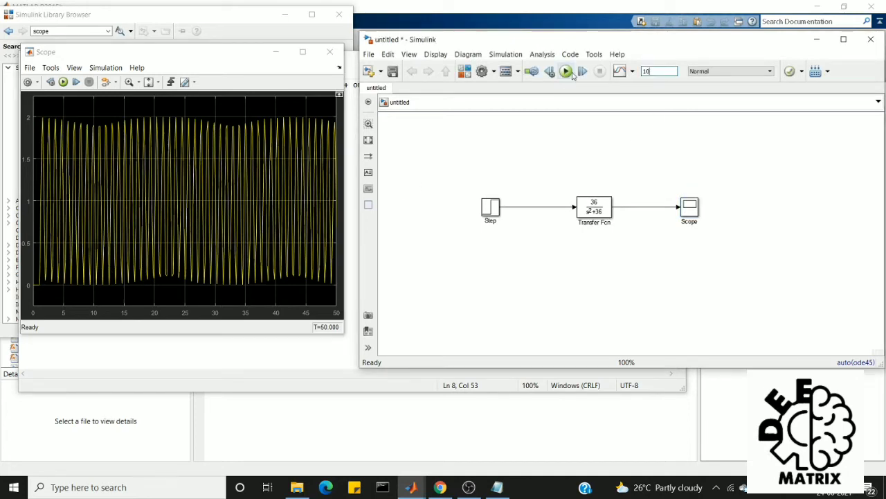
click(570, 74)
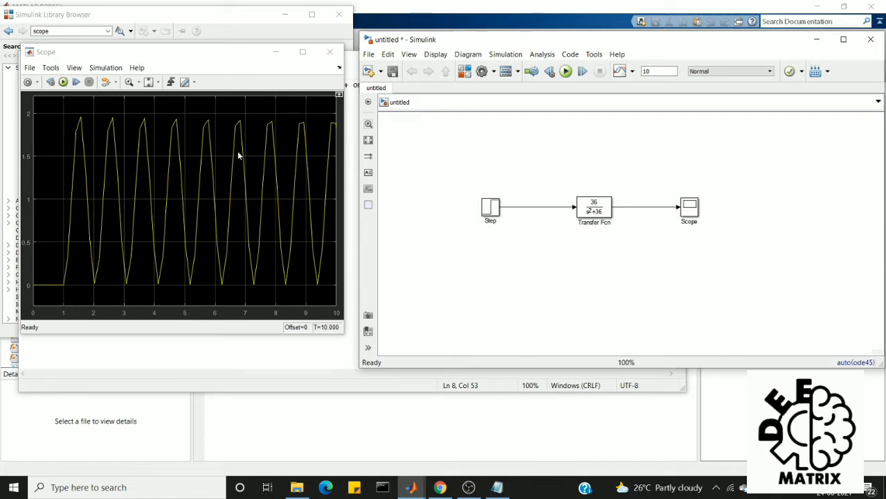
click(276, 51)
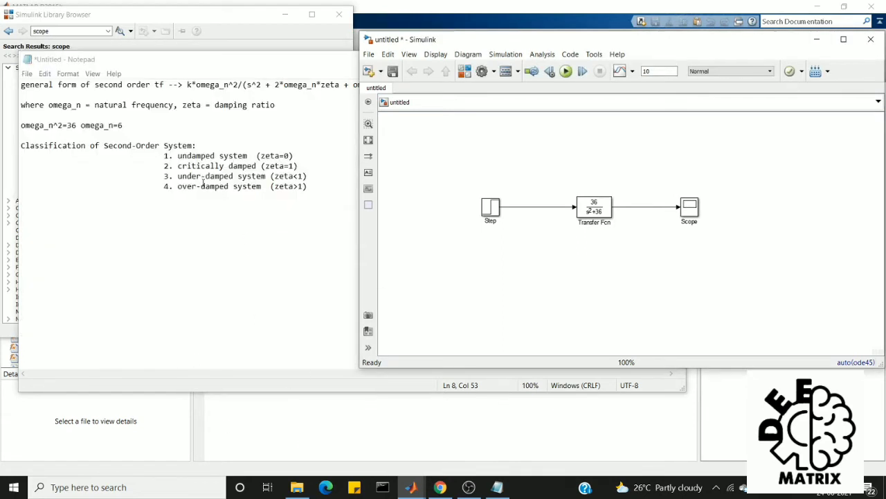
- Check zeta=1 in the notes, then change the denominator to [1 12 36]
click(293, 166)
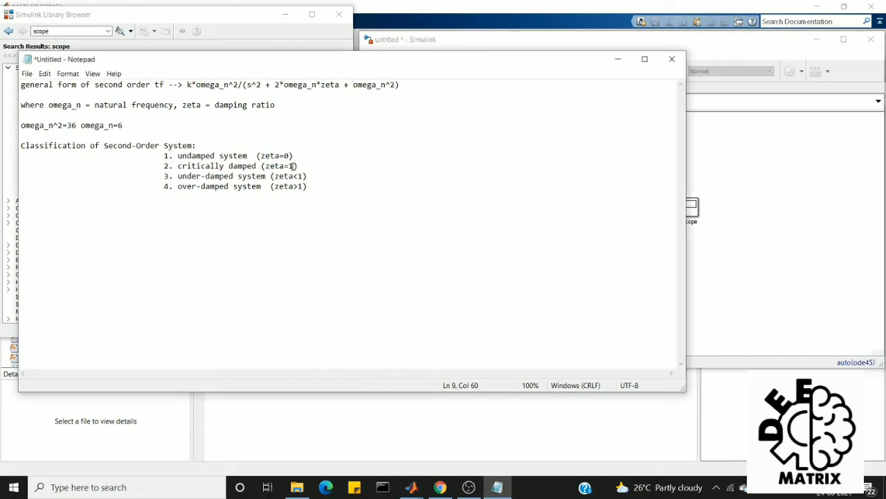
click(701, 236)
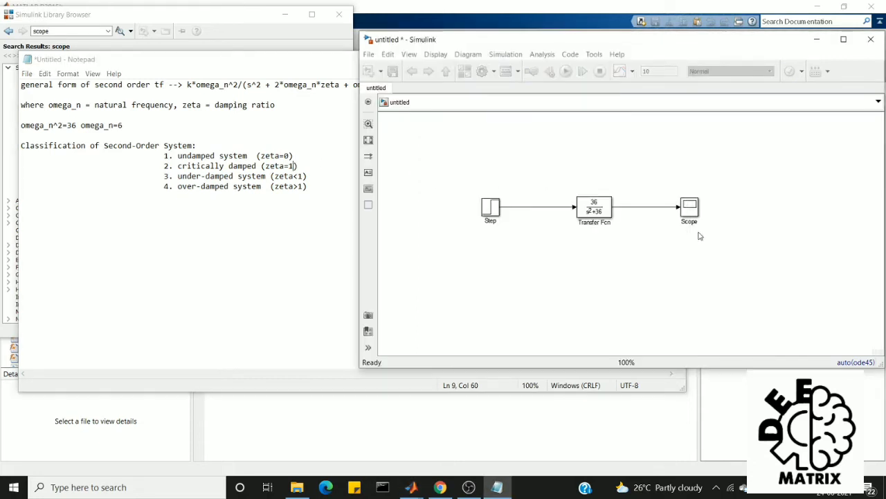
double_click(600, 209)
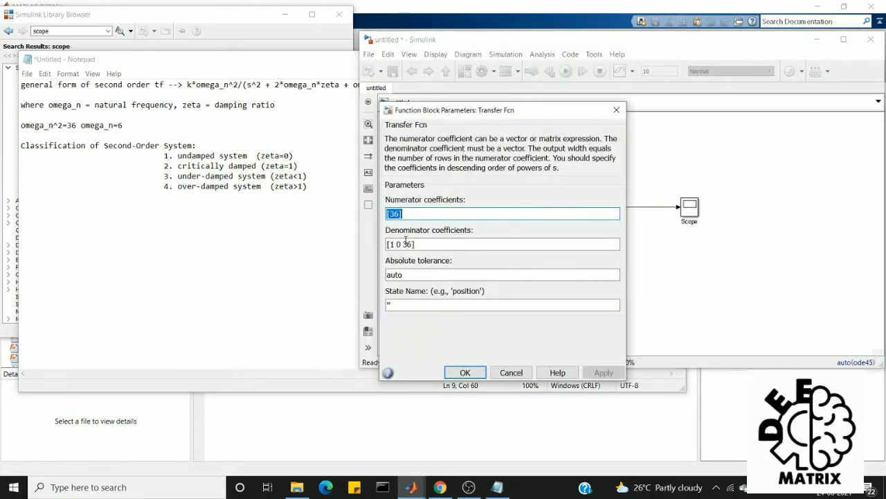
click(400, 244)
double_click(399, 244)
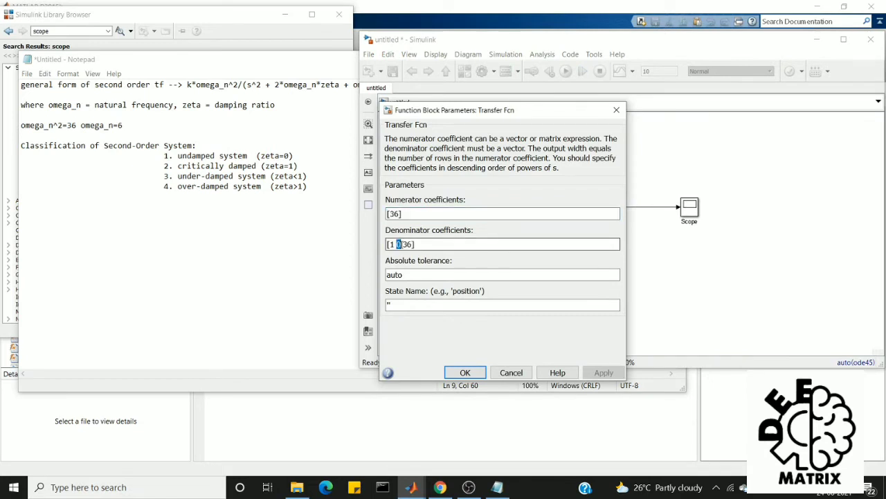
text(12)
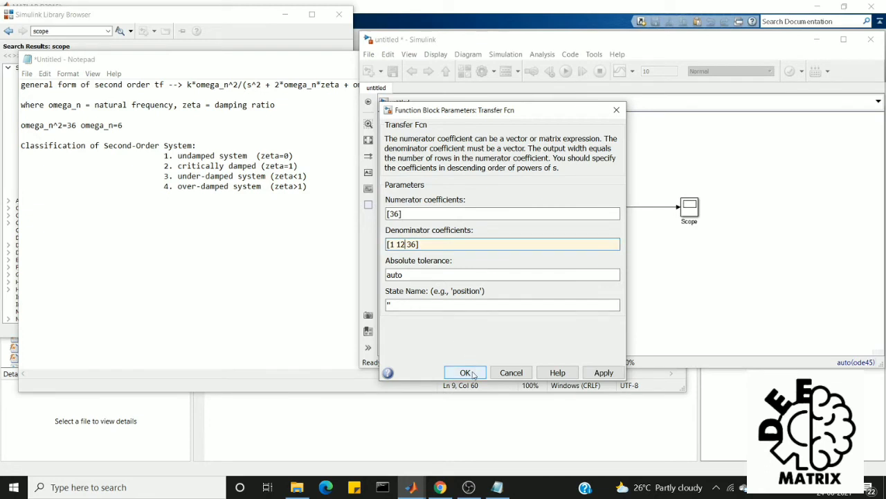
click(472, 371)
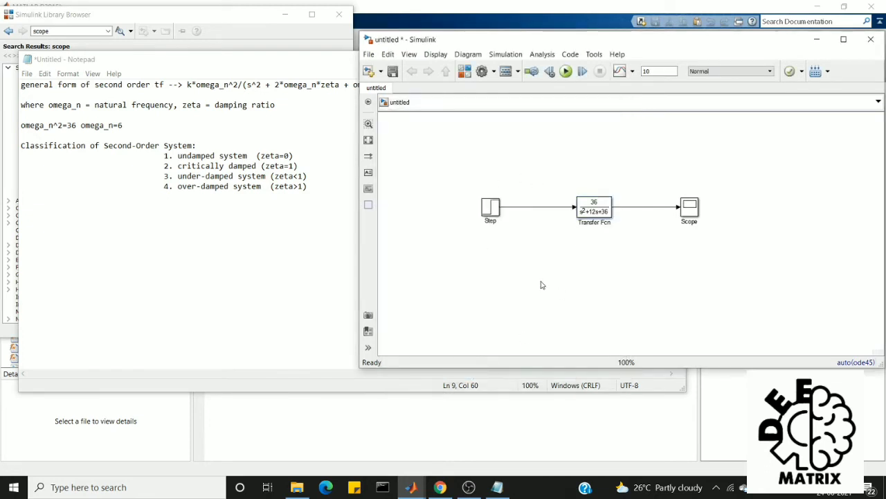
- Run the critically damped model, view its smooth rise to 1 in the Scope, then minimize it
click(566, 71)
double_click(689, 212)
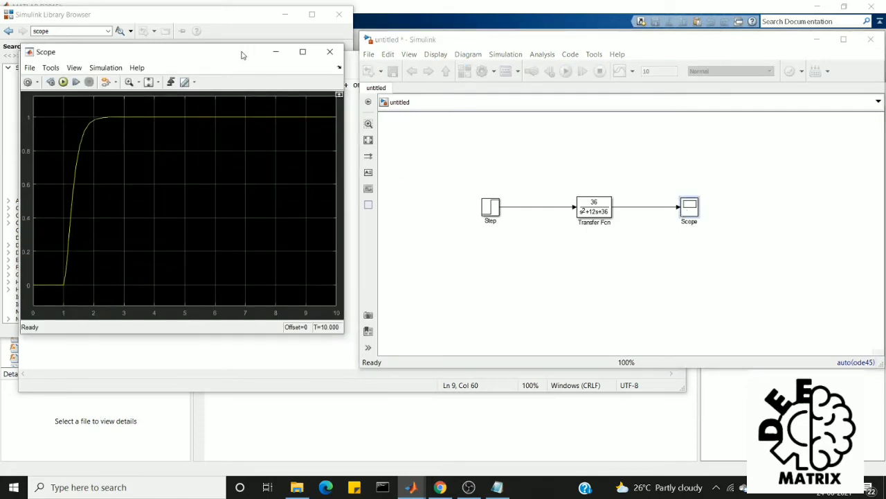
drag(241, 55, 332, 58)
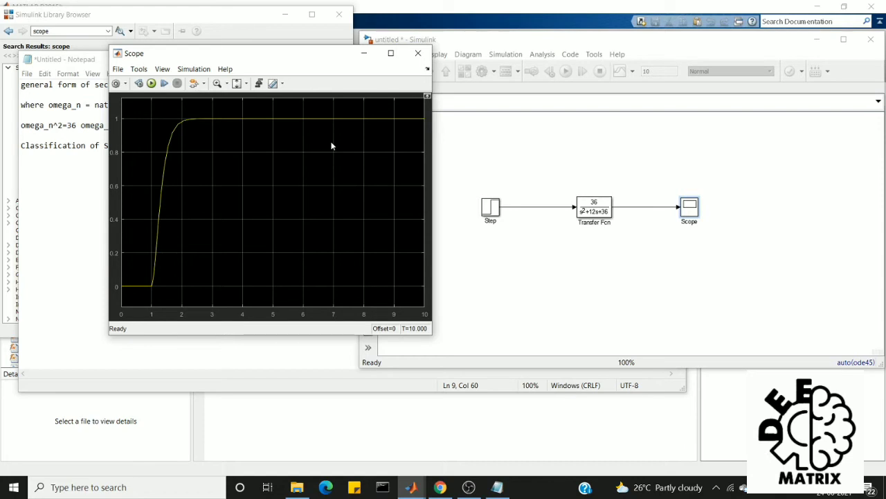
click(364, 54)
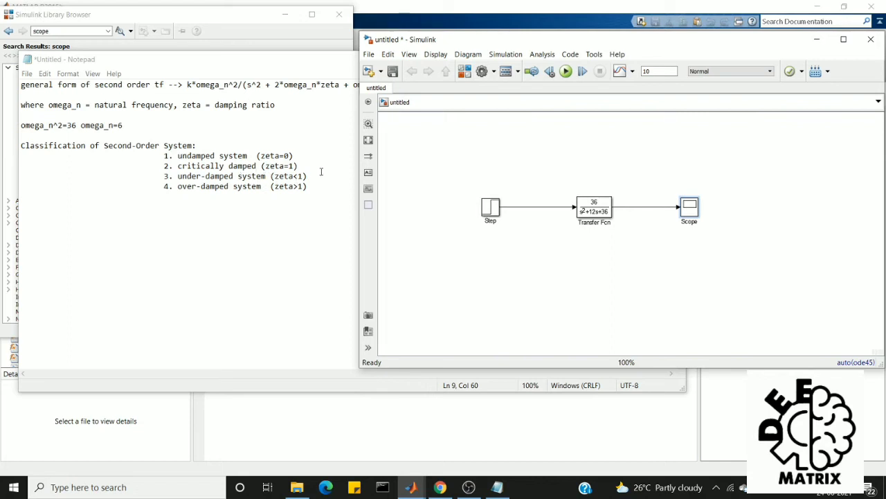
- Replace 12 with 2.4 in the Transfer Fcn denominator, giving [1 2.4 36], and run the simulation
double_click(597, 210)
click(409, 243)
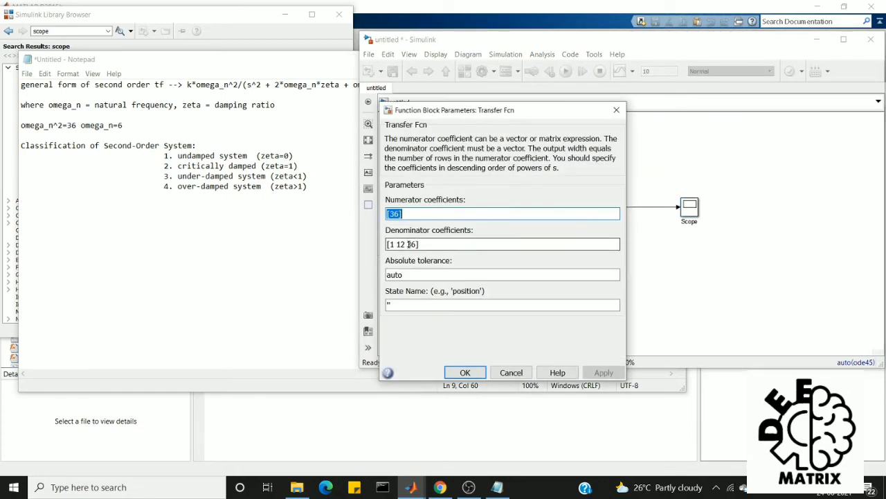
key(ctrl+a)
click(406, 243)
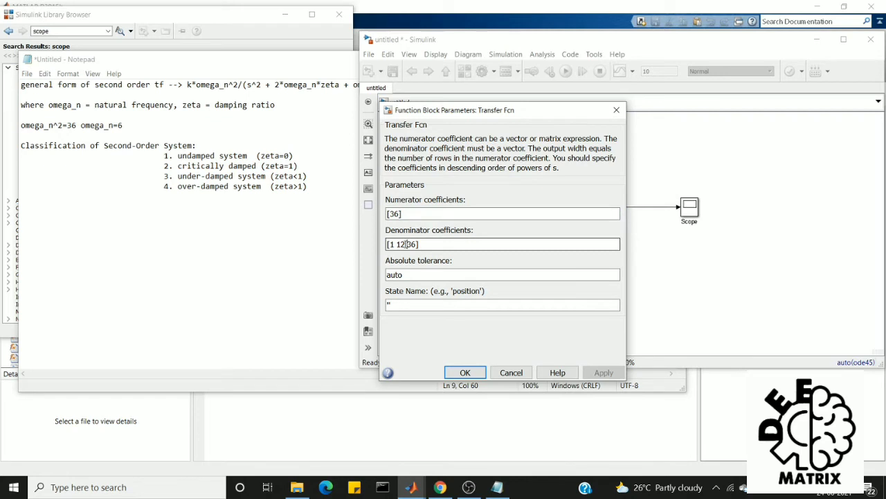
key(BackSpace)
key(BackSpace)
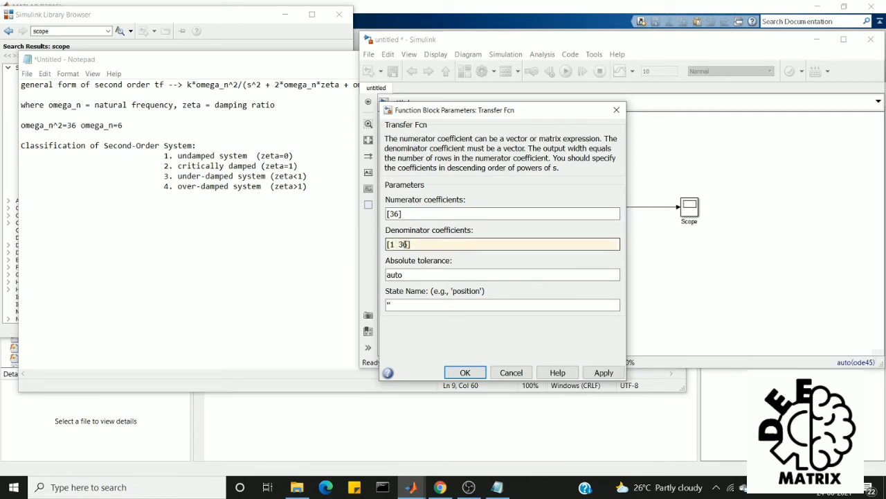
text(2.4)
click(477, 372)
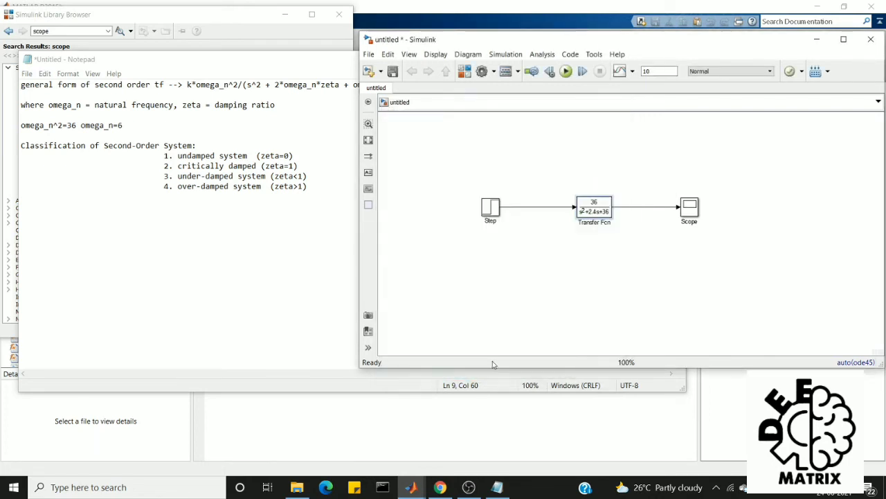
click(566, 71)
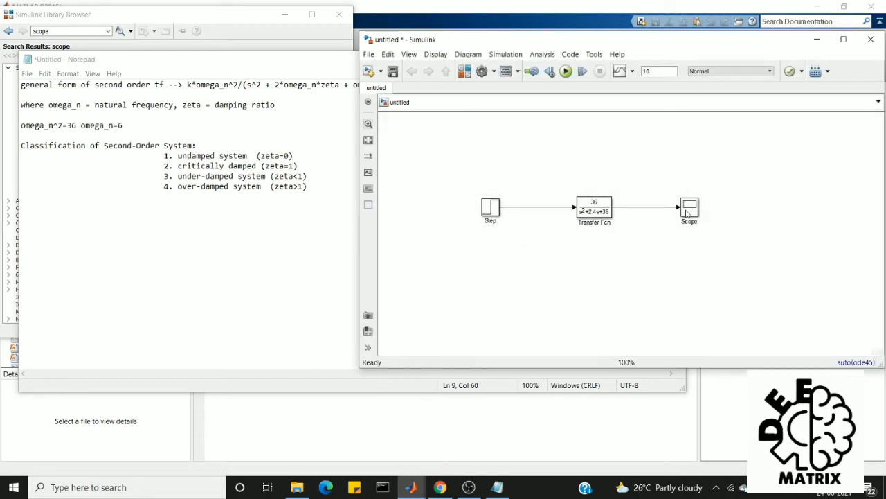
- Open the Scope showing the overshoot to about 1.5 and settling at 1, then reposition it
double_click(689, 208)
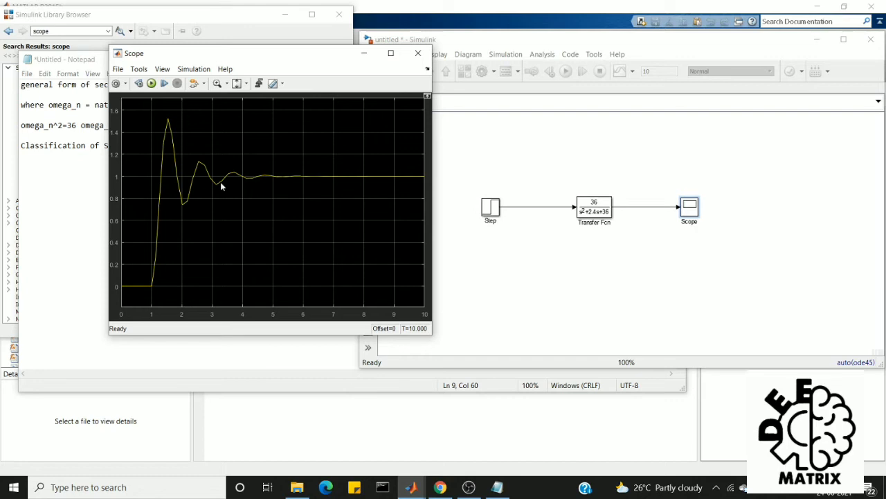
drag(314, 55, 525, 90)
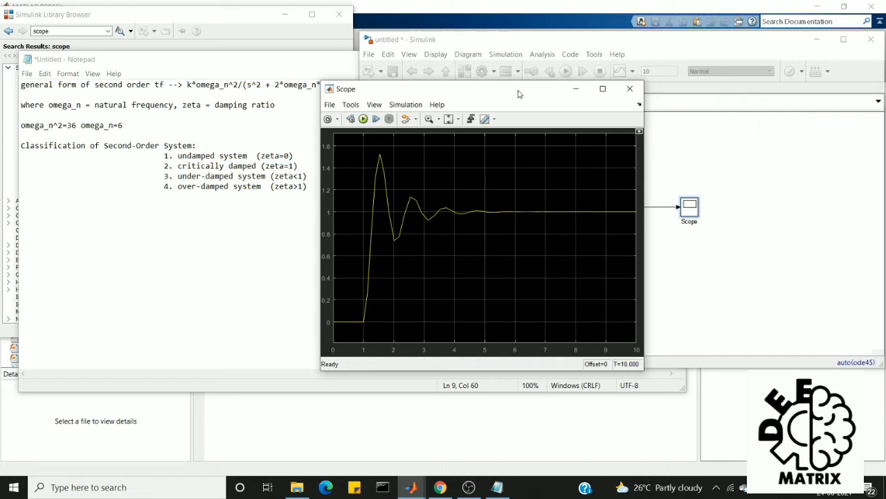
drag(518, 94, 196, 78)
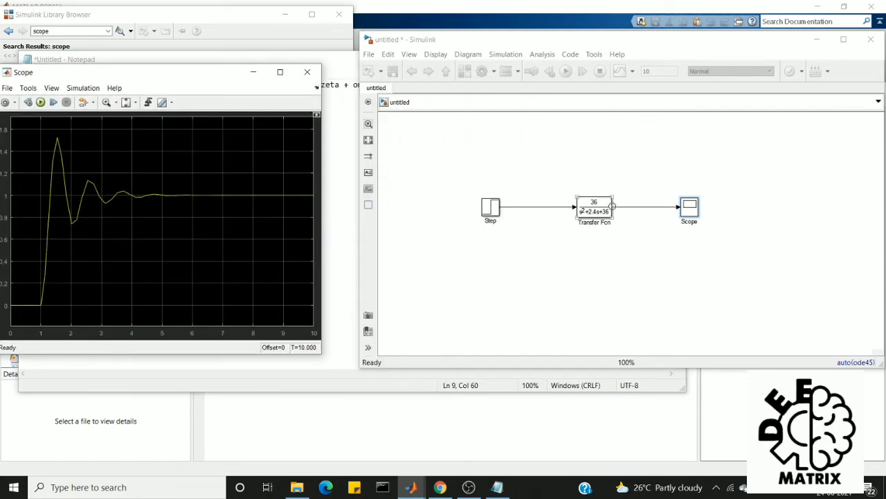
- Replace 2.4 with 24 in the Transfer Fcn denominator, making it [1 24 36]
double_click(592, 211)
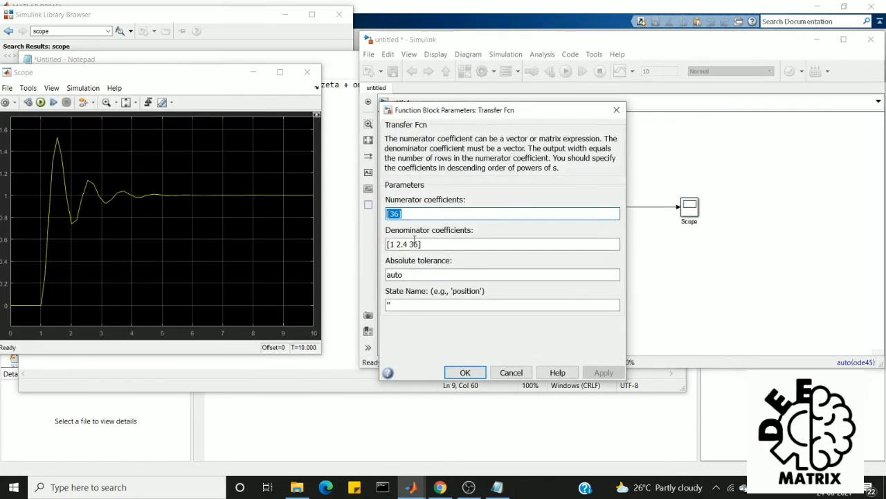
key(Tab)
click(408, 244)
mouse_move(408, 244)
mouse_down()
mouse_move(396, 244)
mouse_move(409, 244)
mouse_up()
text(24)
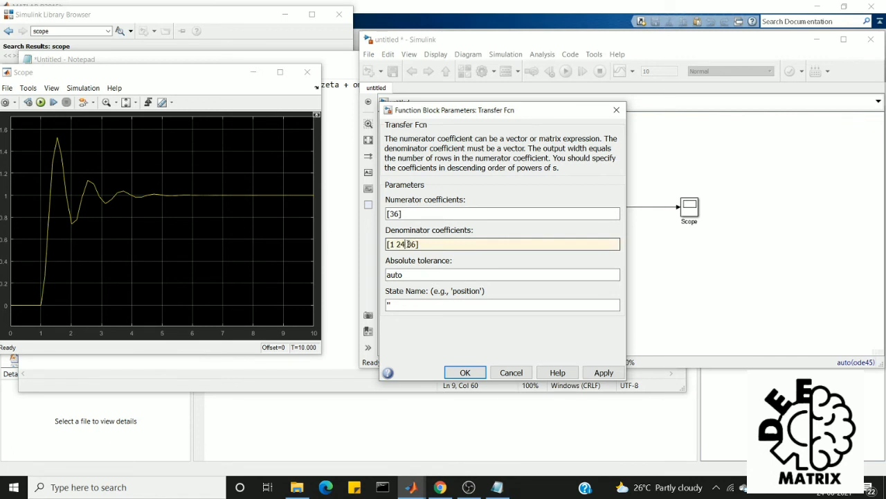
click(467, 373)
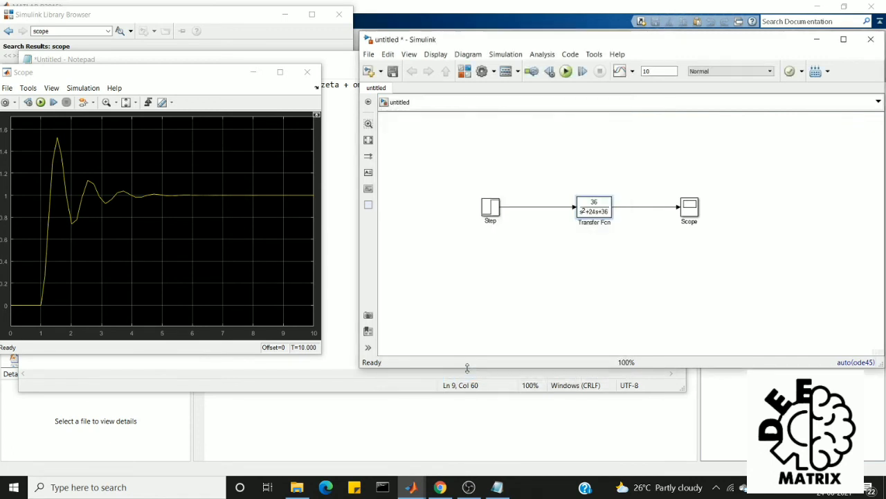
click(583, 185)
- Rerun the model and view the overdamped response climbing to 1 without overshoot by about 5 s
click(567, 72)
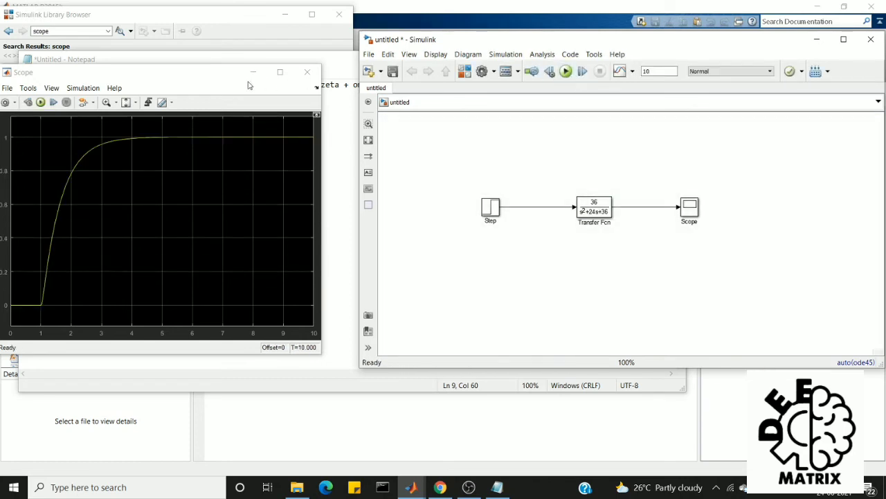
drag(214, 73, 290, 74)
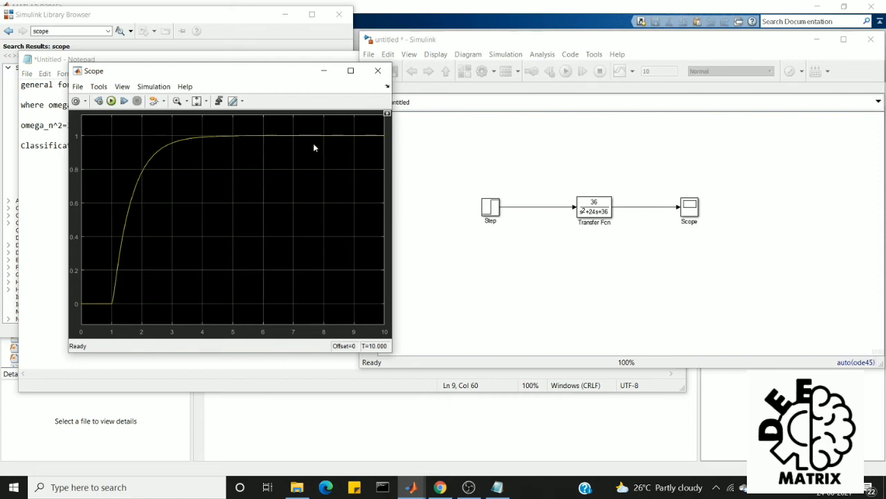
click(600, 213)
double_click(600, 213)
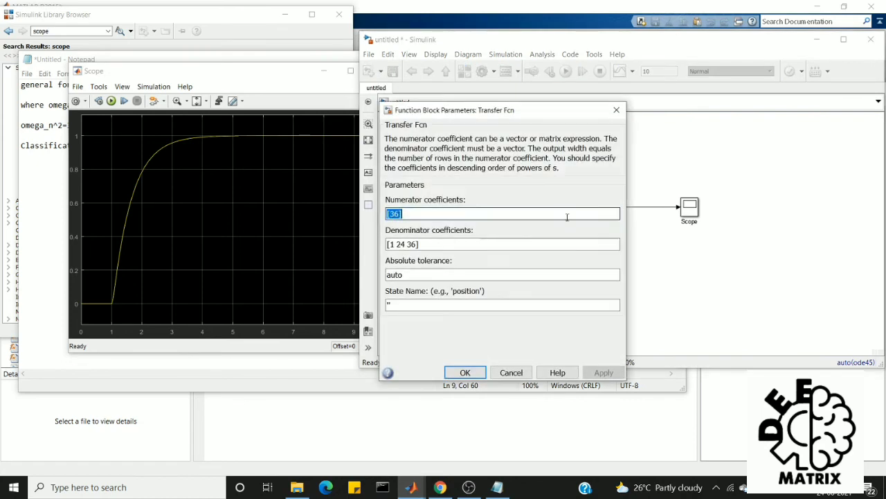
triple_click(405, 245)
click(405, 245)
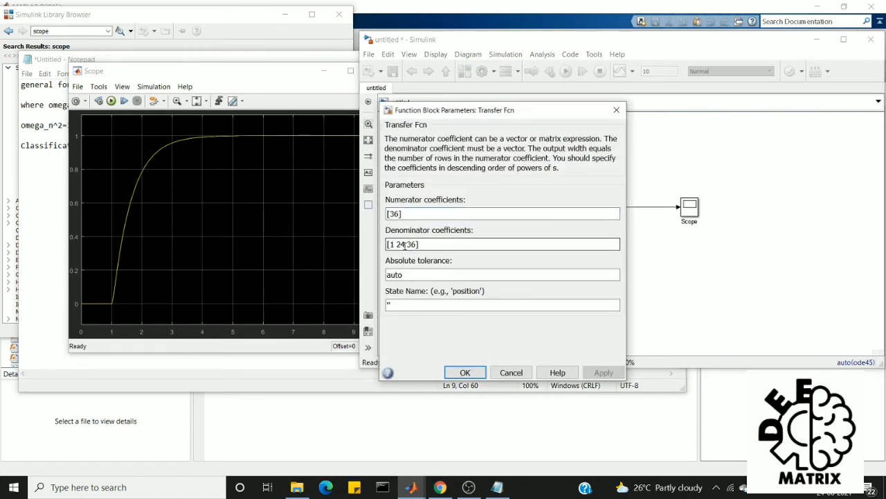
click(617, 109)
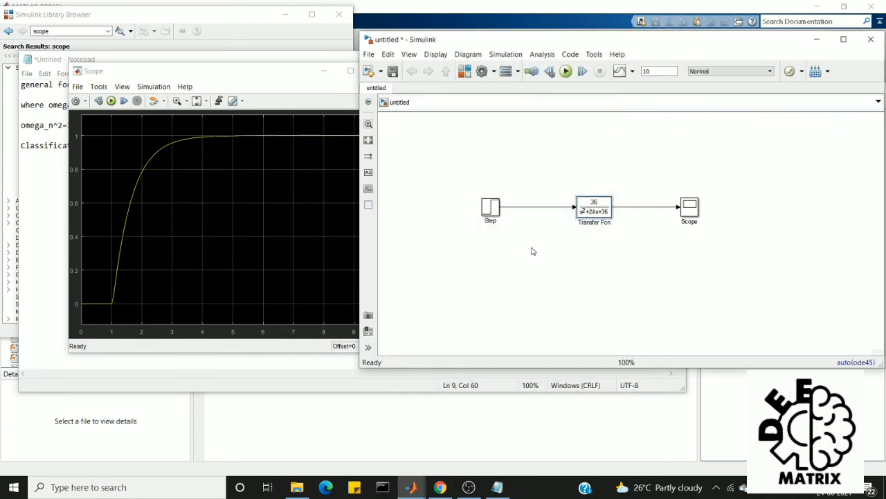
- Copy Step, Transfer Fcn and Scope into a second row and wire Step1 → Transfer Fcn1 → Scope1
drag(596, 210, 595, 257)
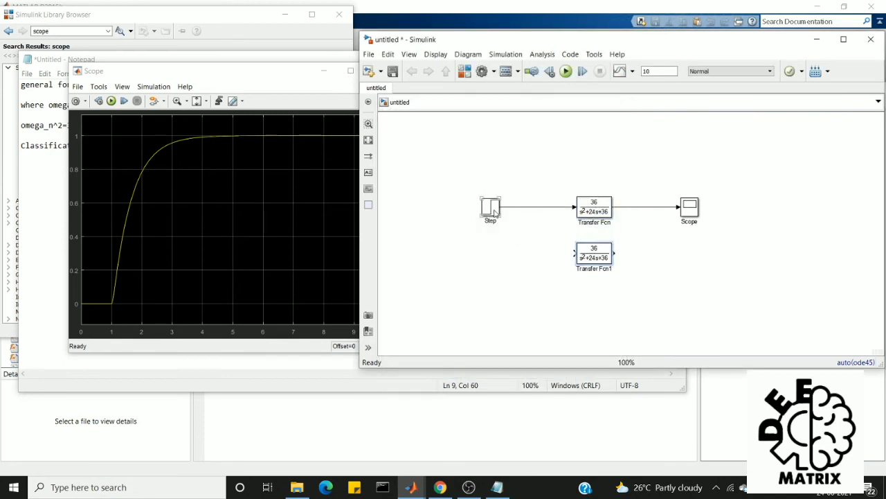
drag(495, 212, 495, 259)
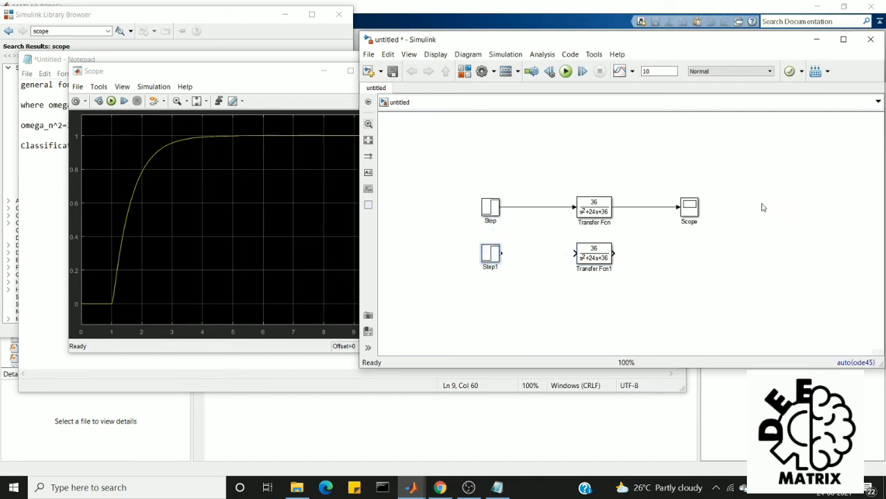
drag(699, 212, 693, 260)
click(640, 254)
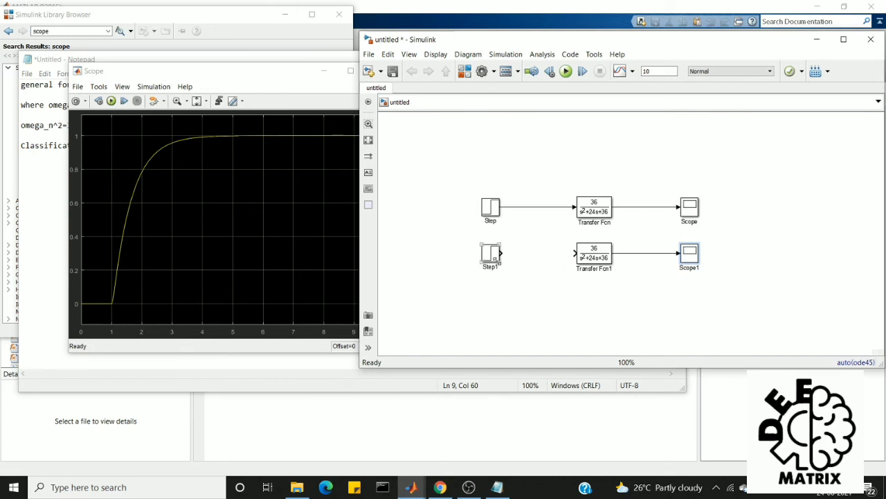
drag(501, 253, 571, 255)
- Change Transfer Fcn1's denominator coefficient 24 to 12, making it [1 12 36]
double_click(594, 257)
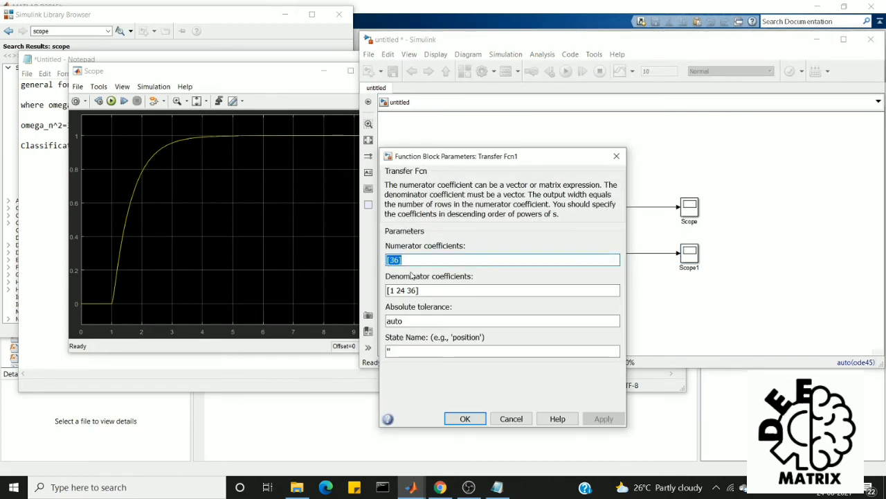
key(Tab)
click(400, 290)
drag(400, 290, 396, 290)
text(12)
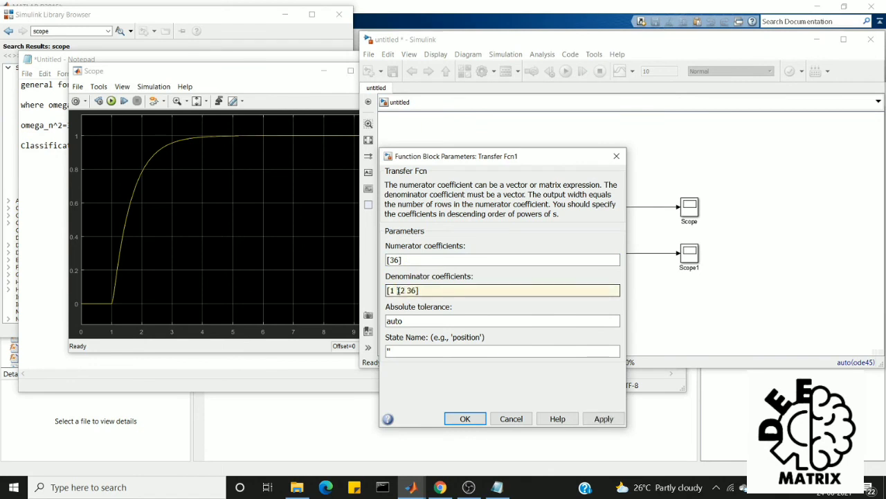
click(465, 419)
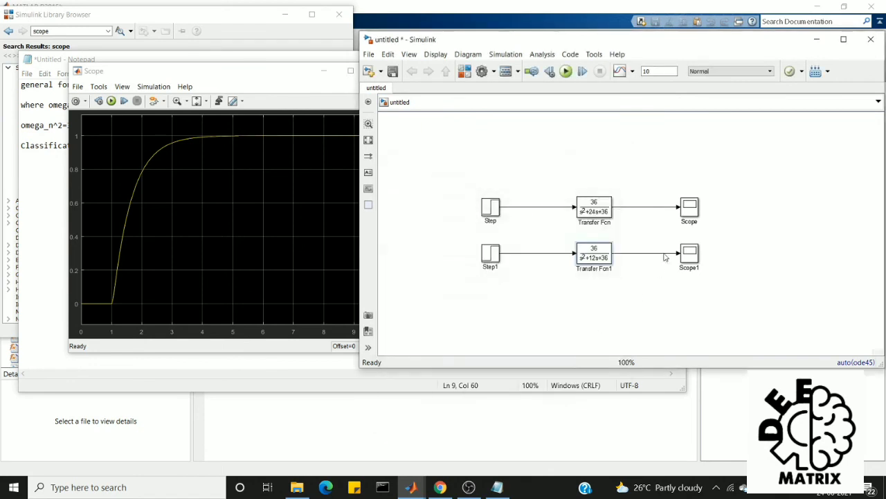
- Run the simulation and open Scope1 to view the critically damped response reaching 1 near 2 s
click(566, 71)
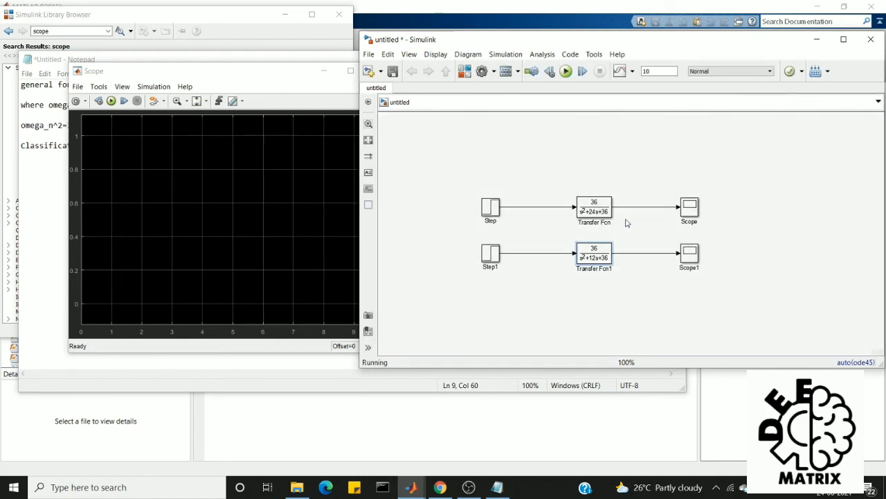
double_click(693, 259)
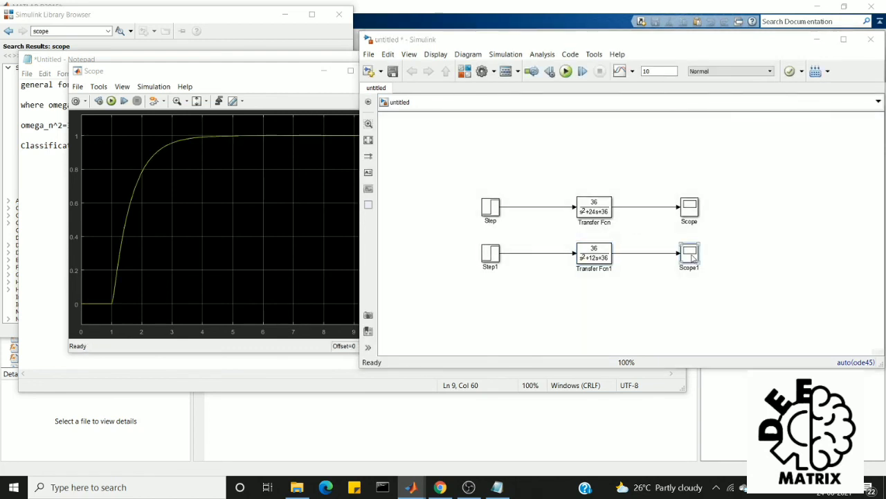
drag(257, 74, 552, 72)
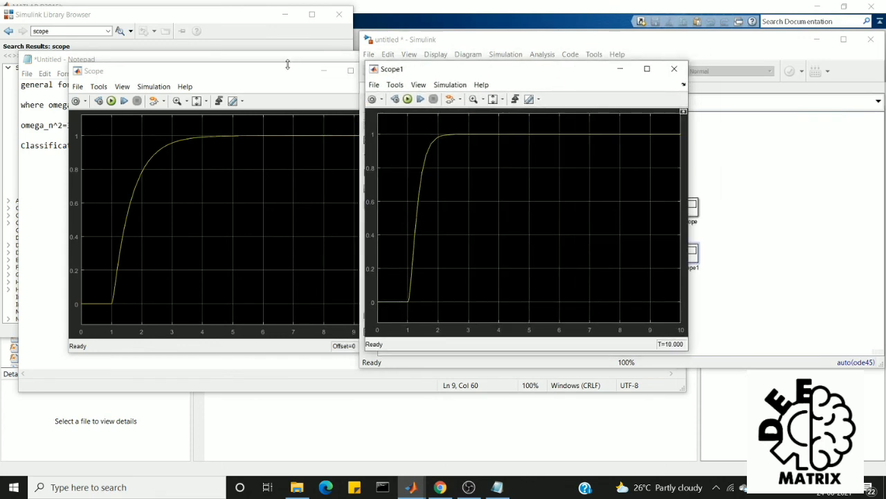
- Position the Scope and Scope1 windows next to each other for comparison
drag(281, 74, 236, 77)
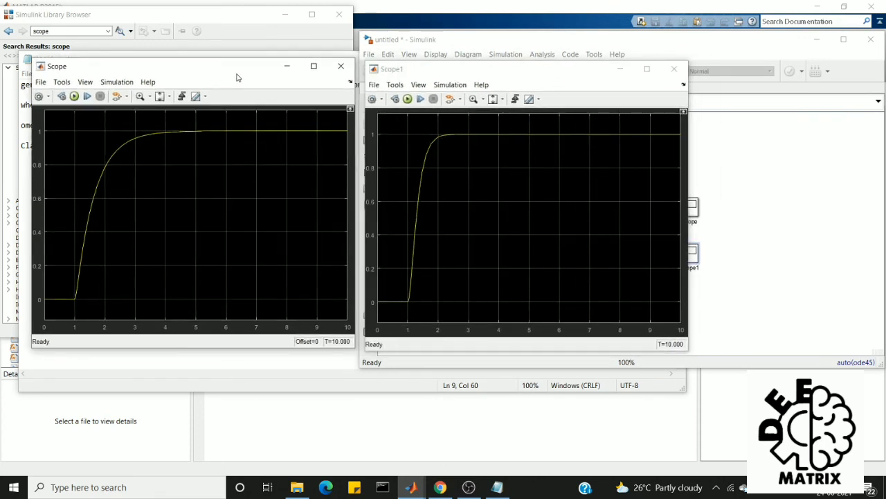